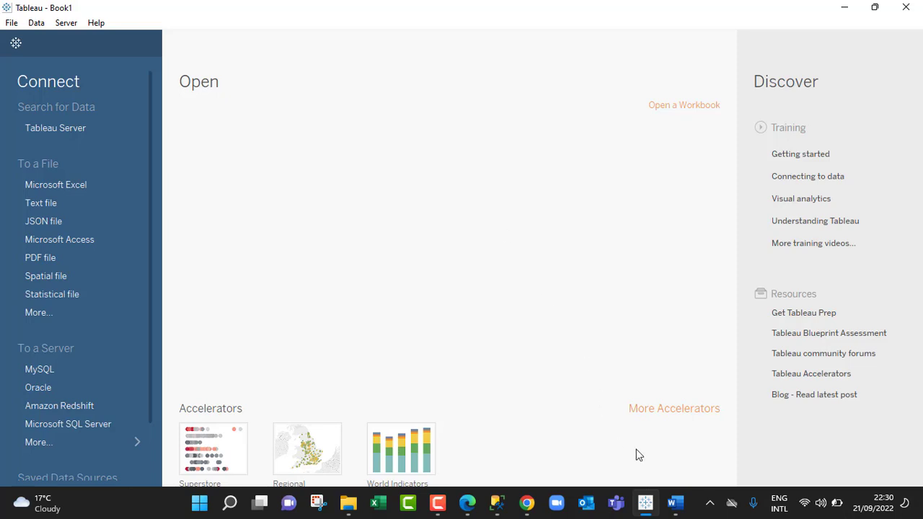
- In SQL Server Management Studio, confirm dbo.salesdata is under ftransaction, then go back to Tableau
{"action": "left_click", "coordinate": [496, 505]}
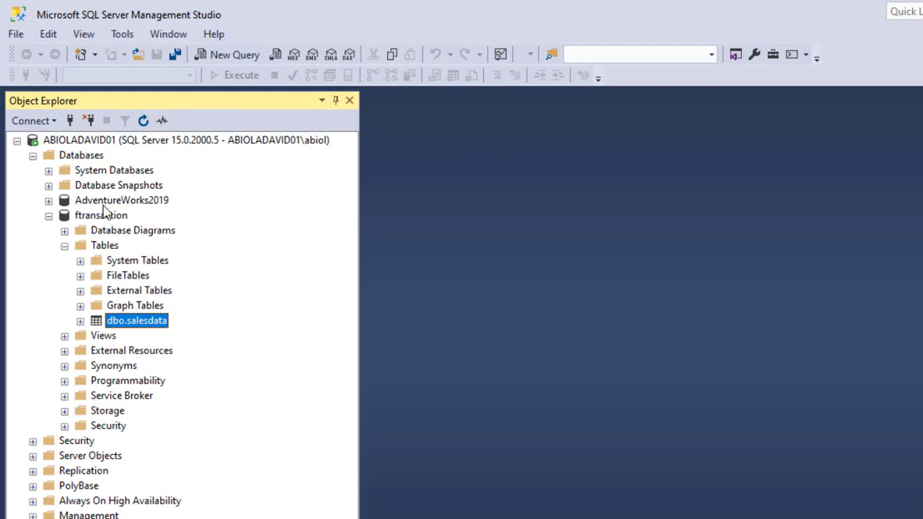
{"action": "left_click", "coordinate": [106, 219]}
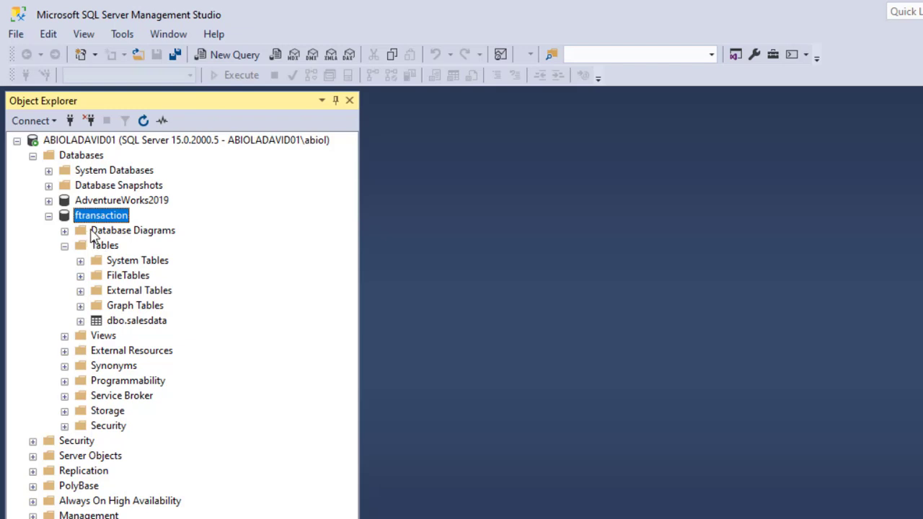
{"action": "left_click", "coordinate": [144, 326]}
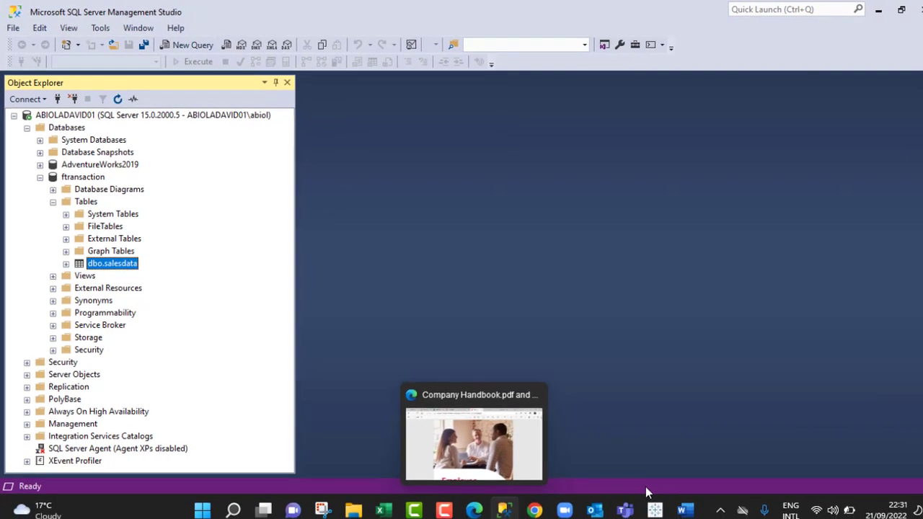
{"action": "left_click", "coordinate": [655, 510]}
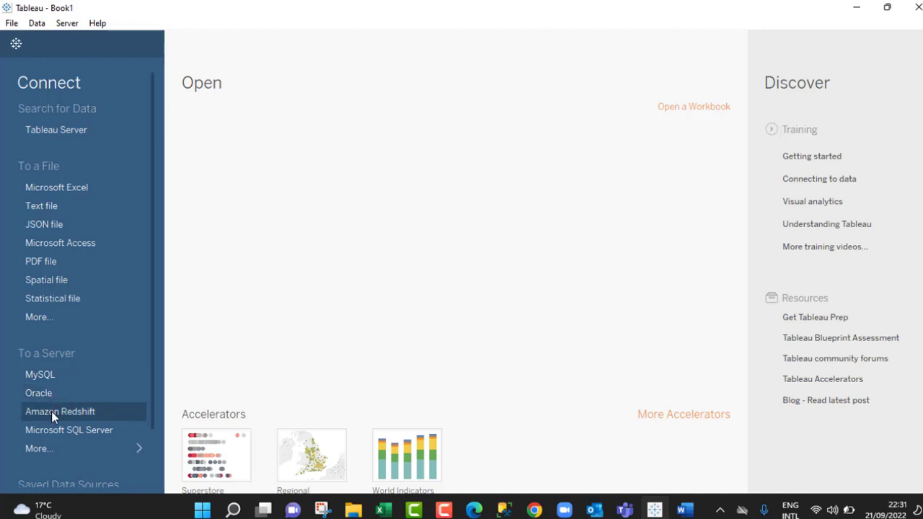
- Connect to Microsoft SQL Server with the ftransaction database and sign in
{"action": "left_click", "coordinate": [59, 447]}
{"action": "type", "text": "micr"}
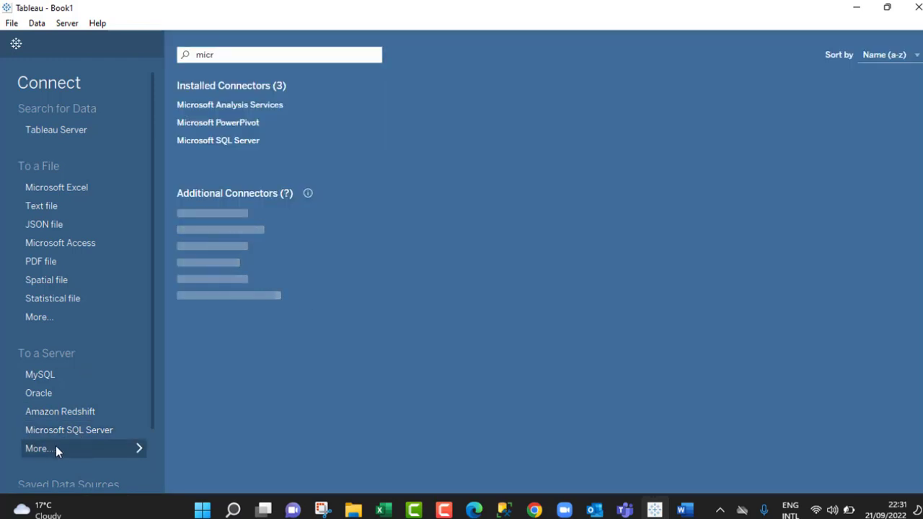
{"action": "left_click", "coordinate": [251, 56]}
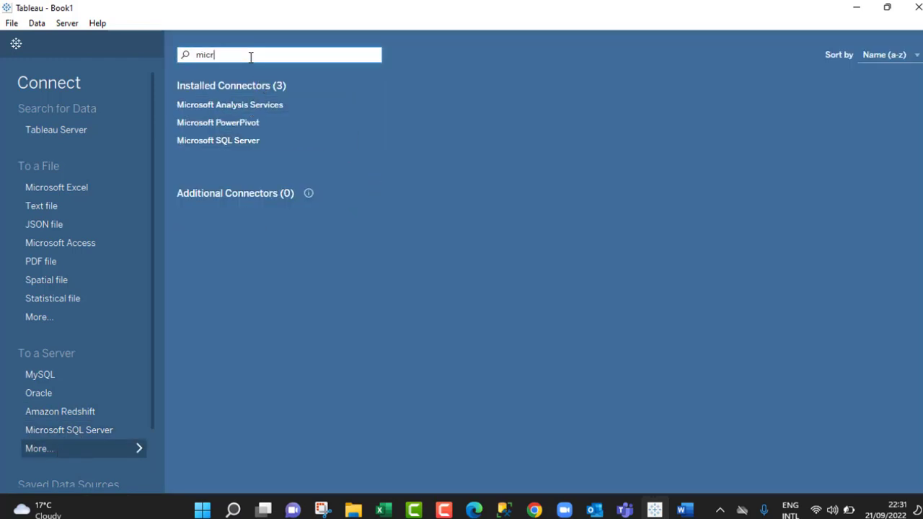
{"action": "key", "text": "BackSpace"}
{"action": "key", "text": "BackSpace"}
{"action": "key", "text": "BackSpace"}
{"action": "key", "text": "BackSpace"}
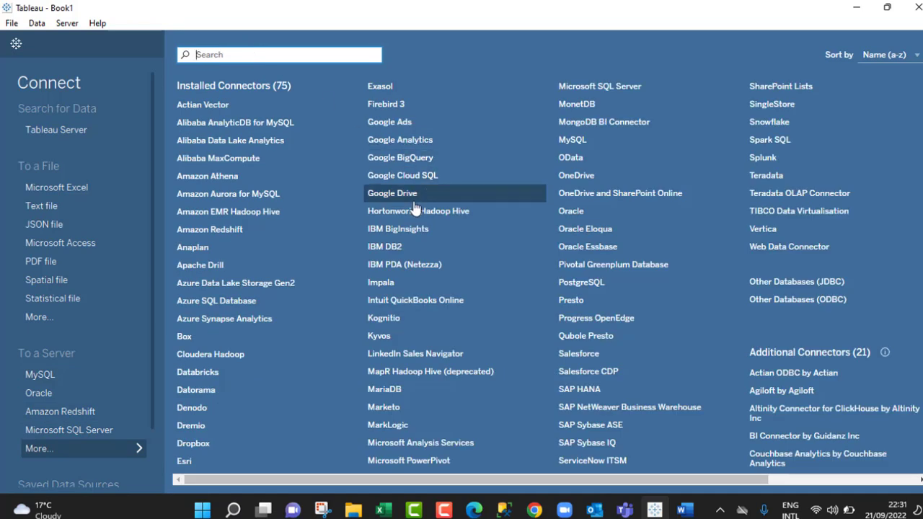
{"action": "left_click", "coordinate": [93, 428]}
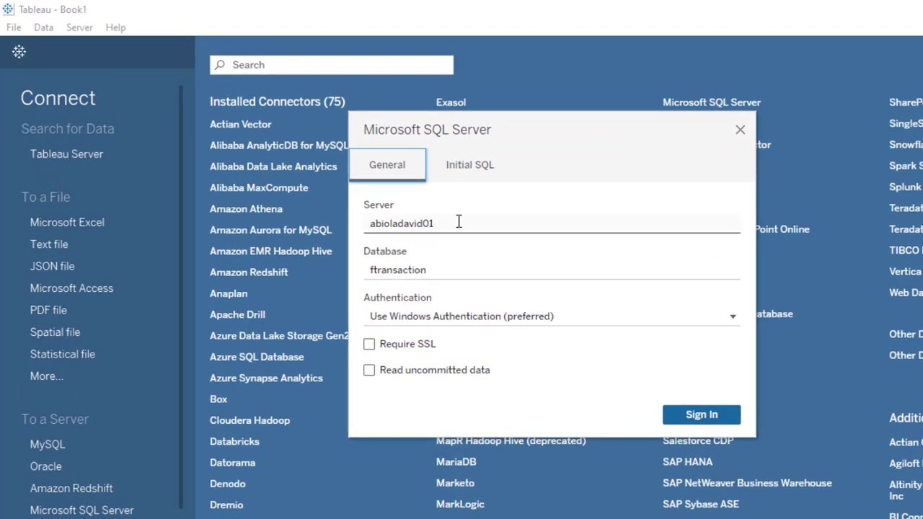
{"action": "left_click", "coordinate": [458, 223]}
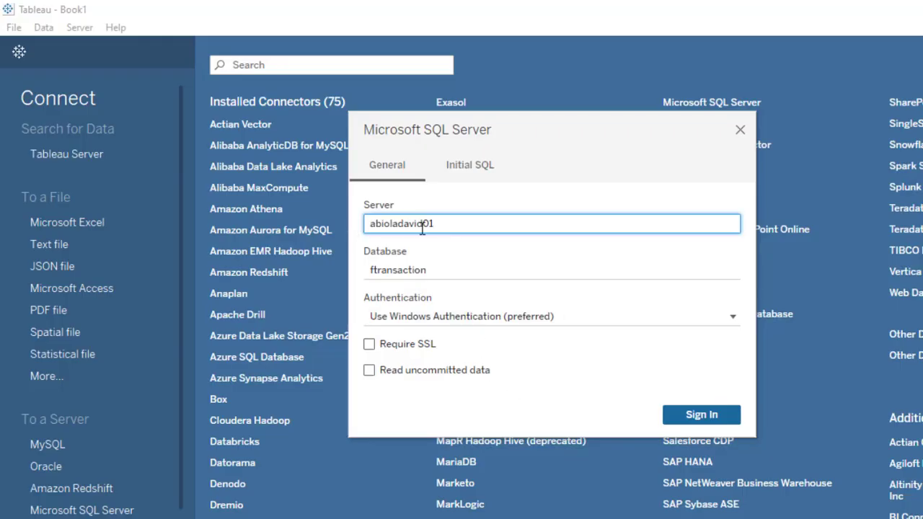
{"action": "left_click", "coordinate": [439, 269]}
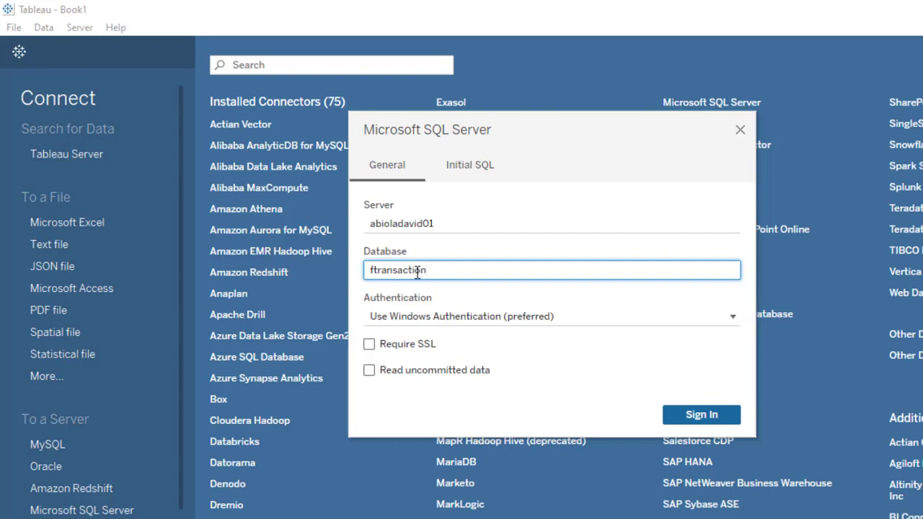
{"action": "left_click", "coordinate": [725, 424]}
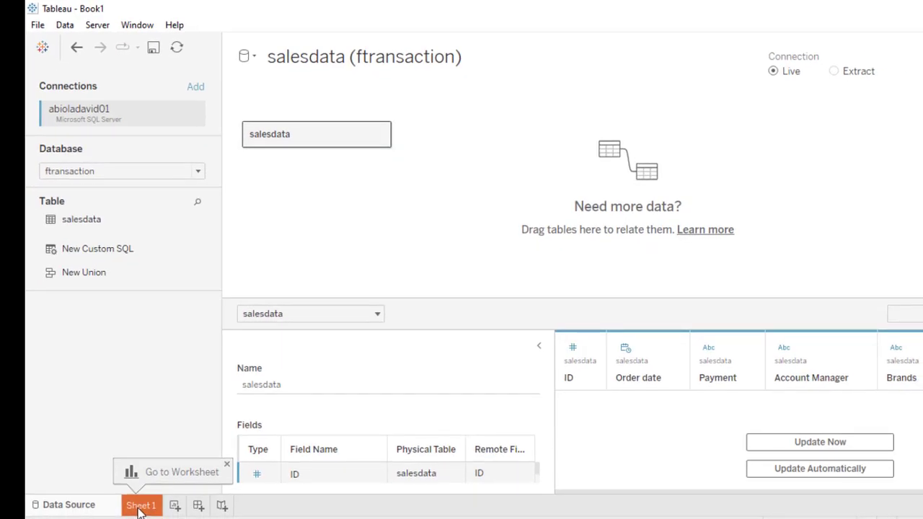
- Open the empty Sheet 1 worksheet
{"action": "left_click", "coordinate": [140, 508]}
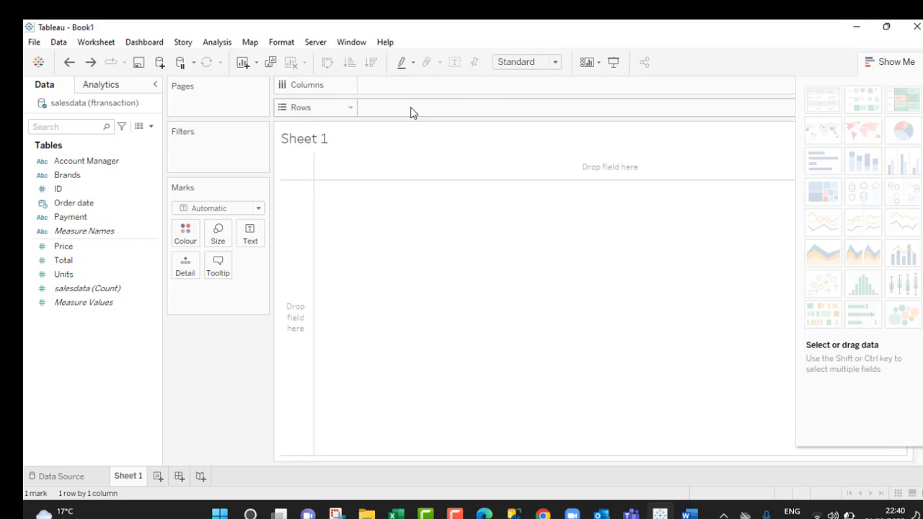
- Make a text table of SUM(Total) by Account Manager, with Brands as columns
{"action": "left_click", "coordinate": [102, 164]}
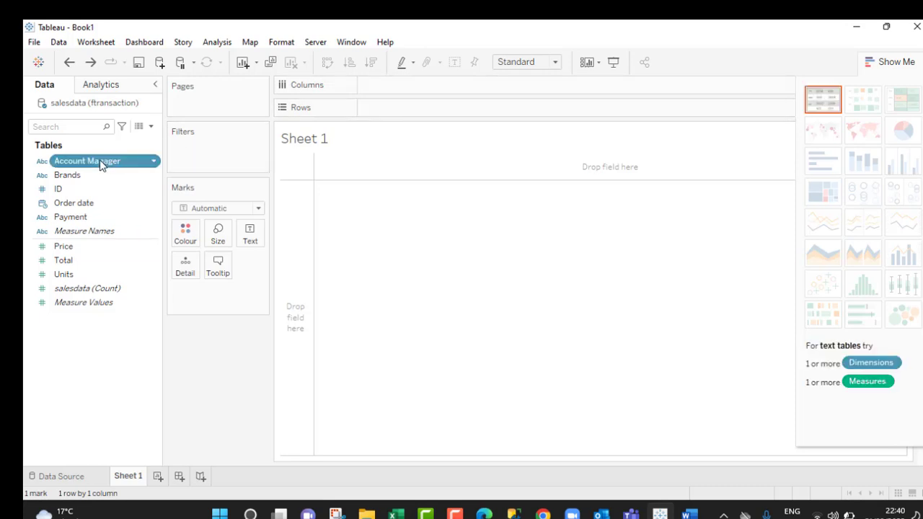
{"action": "left_click", "coordinate": [63, 265], "text": "ctrl"}
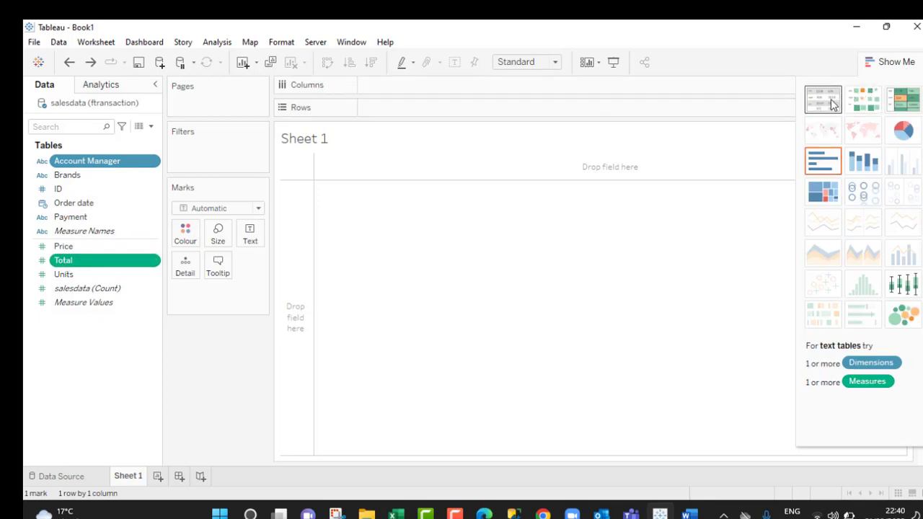
{"action": "left_click", "coordinate": [833, 105]}
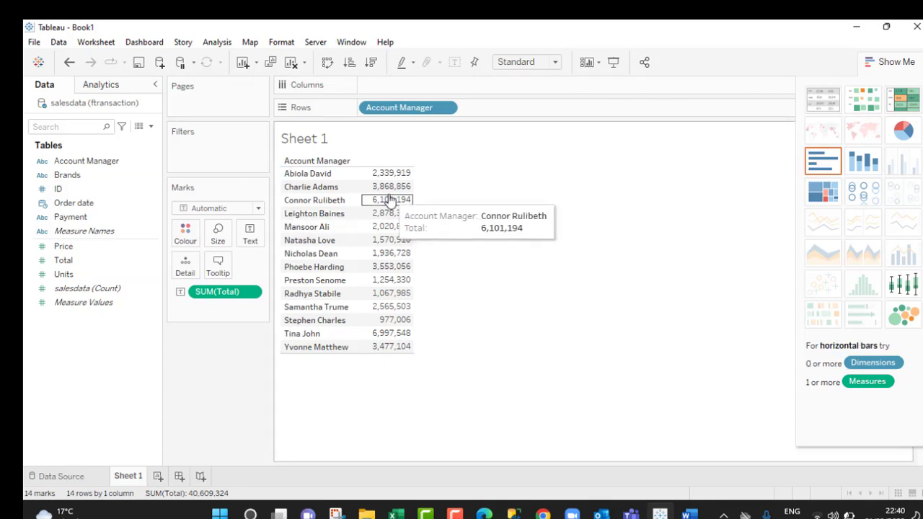
{"action": "mouse_move", "coordinate": [398, 194]}
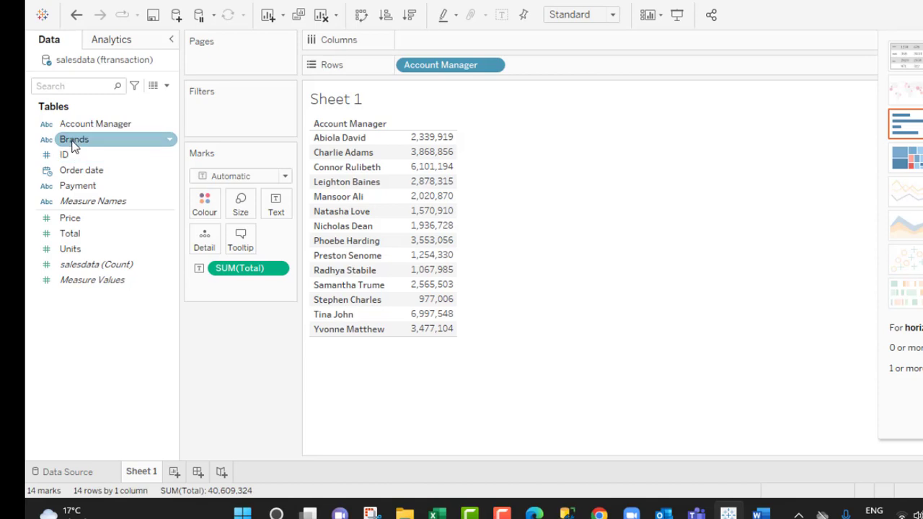
{"action": "left_click_drag", "start_coordinate": [119, 139], "coordinate": [433, 43]}
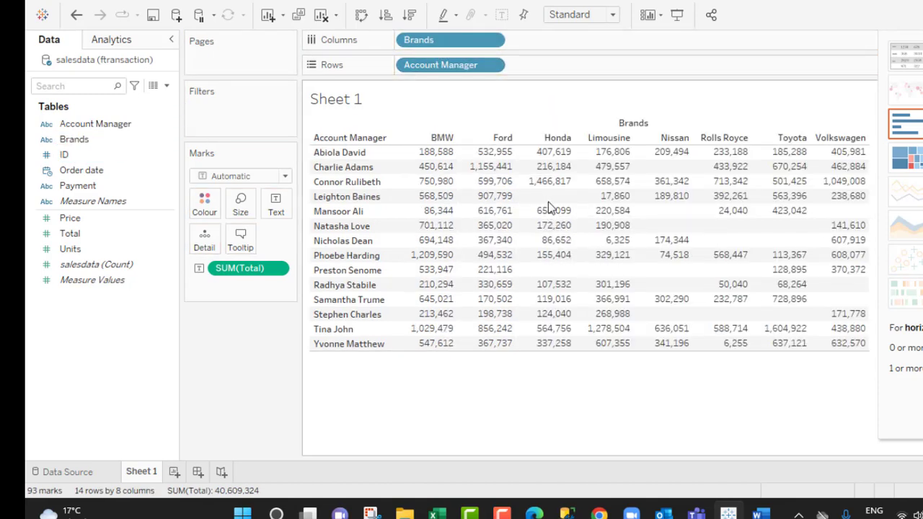
{"action": "mouse_move", "coordinate": [559, 212]}
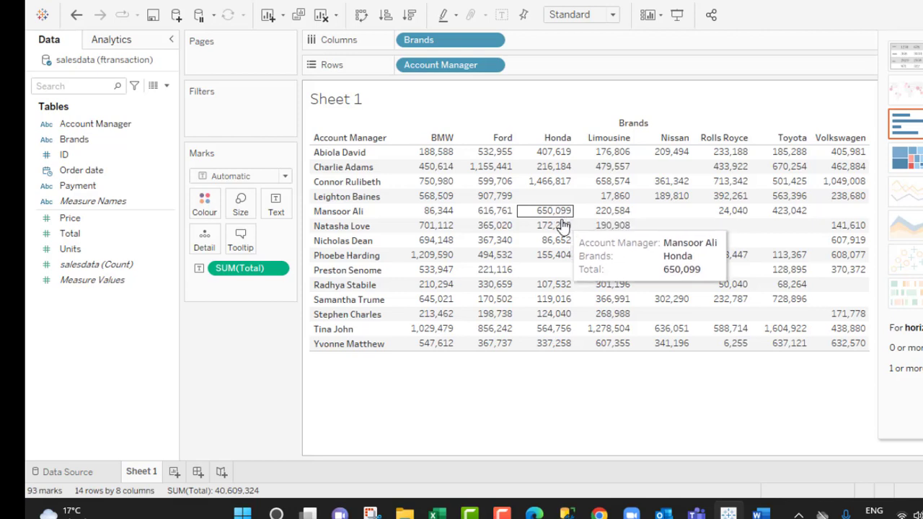
{"action": "mouse_move", "coordinate": [487, 176]}
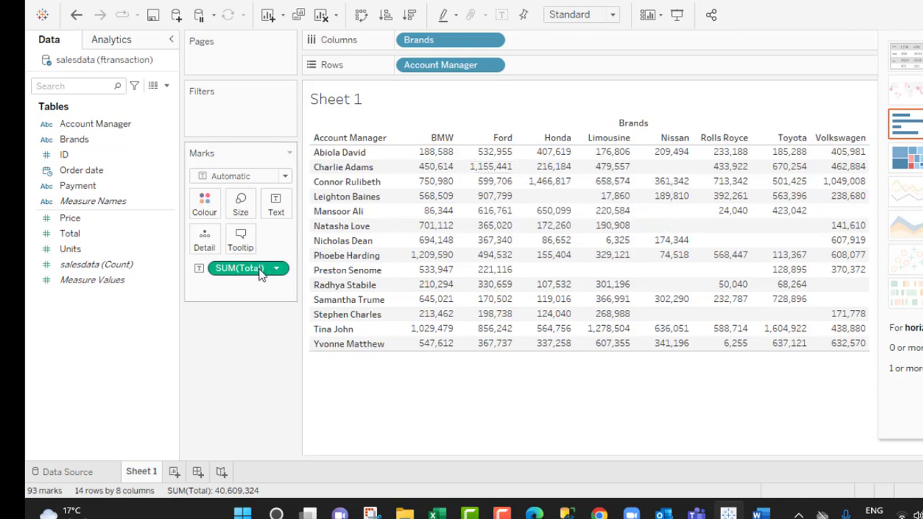
- Format SUM(Total) as English (United Kingdom) custom currency with 0 decimal places
{"action": "left_click", "coordinate": [278, 272]}
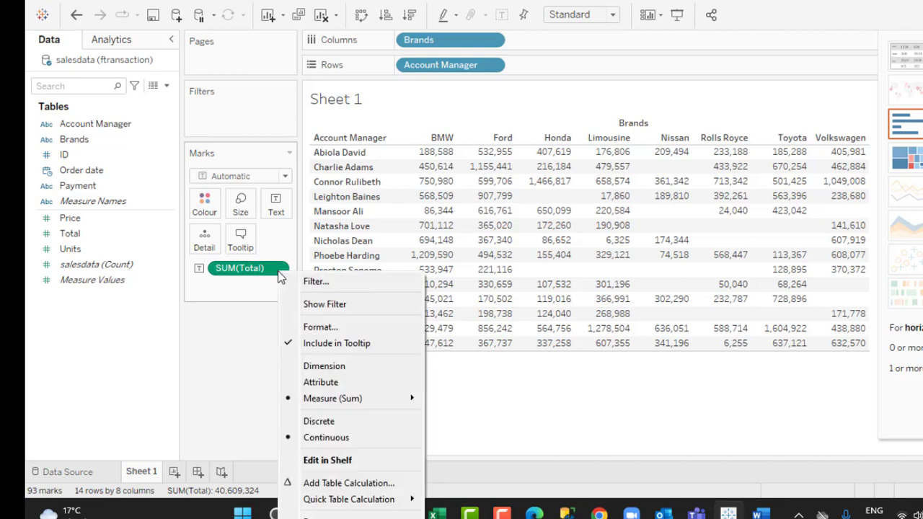
{"action": "left_click", "coordinate": [313, 326]}
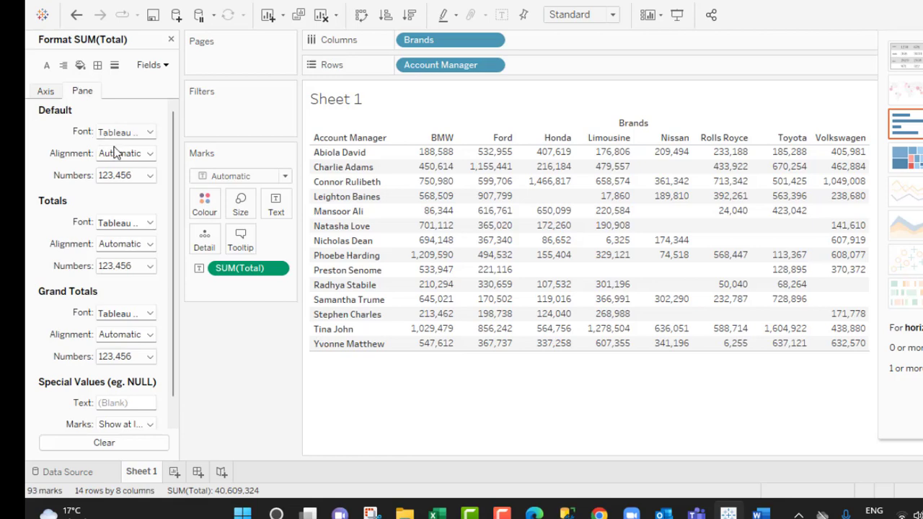
{"action": "left_click", "coordinate": [146, 177]}
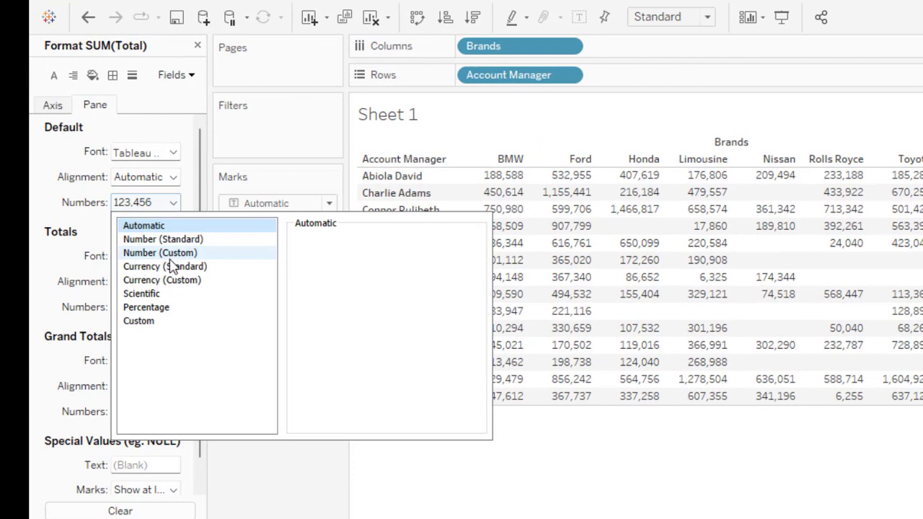
{"action": "left_click", "coordinate": [173, 269]}
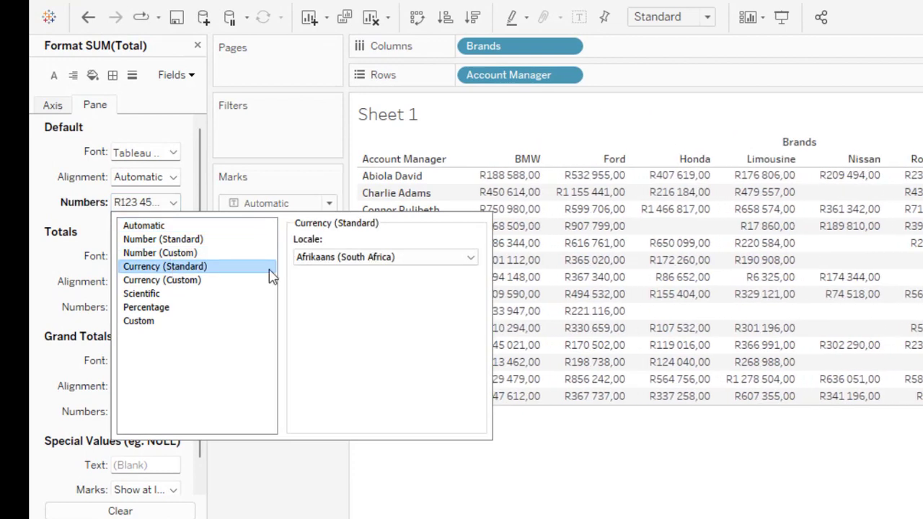
{"action": "left_click", "coordinate": [376, 266]}
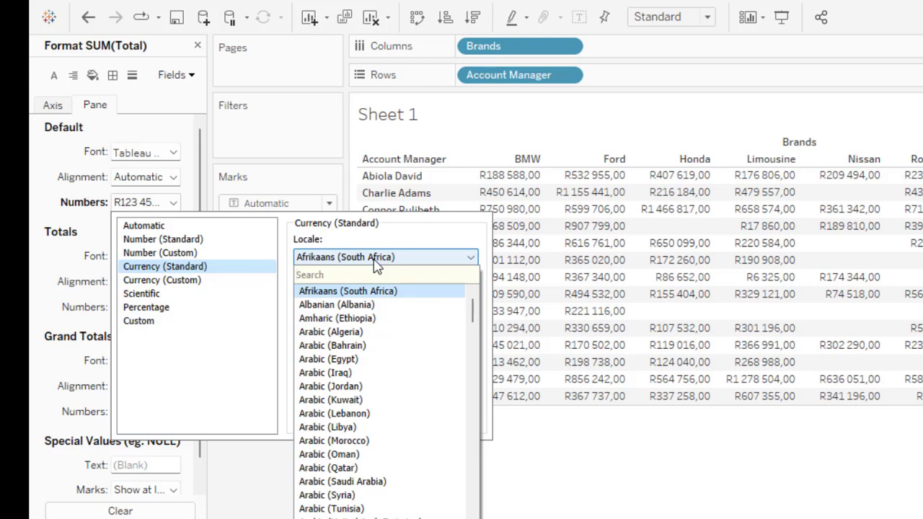
{"action": "type", "text": "united"}
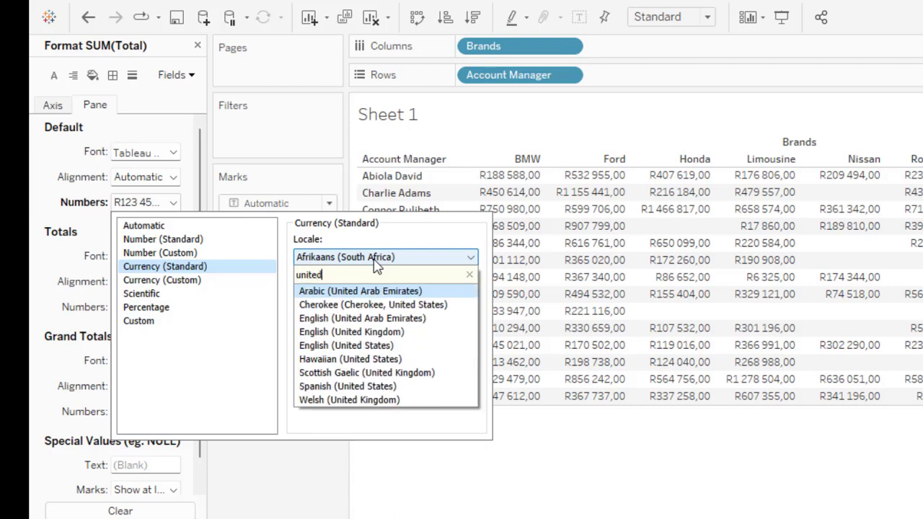
{"action": "left_click", "coordinate": [390, 332]}
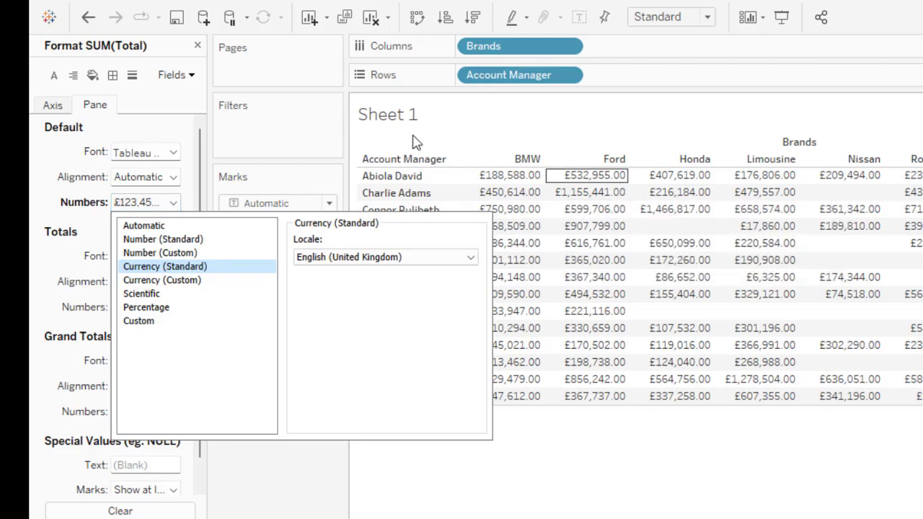
{"action": "left_click", "coordinate": [161, 282]}
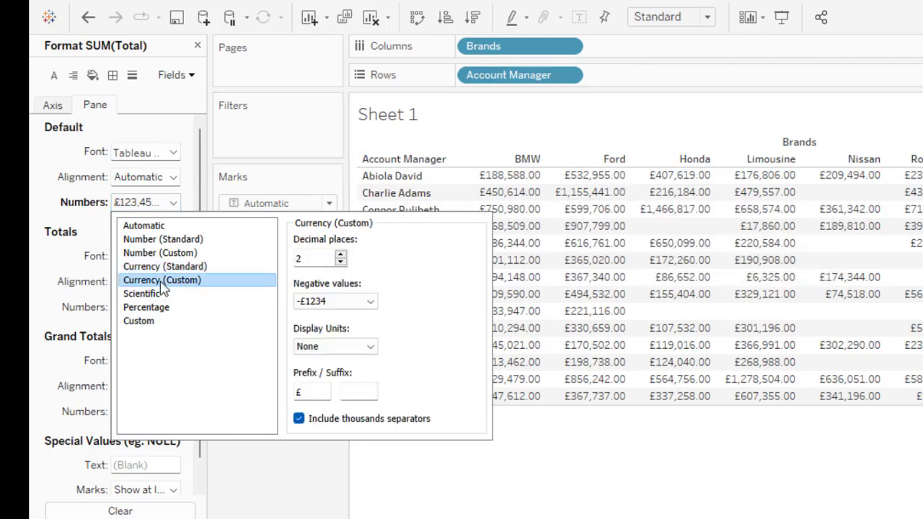
{"action": "left_click", "coordinate": [342, 261]}
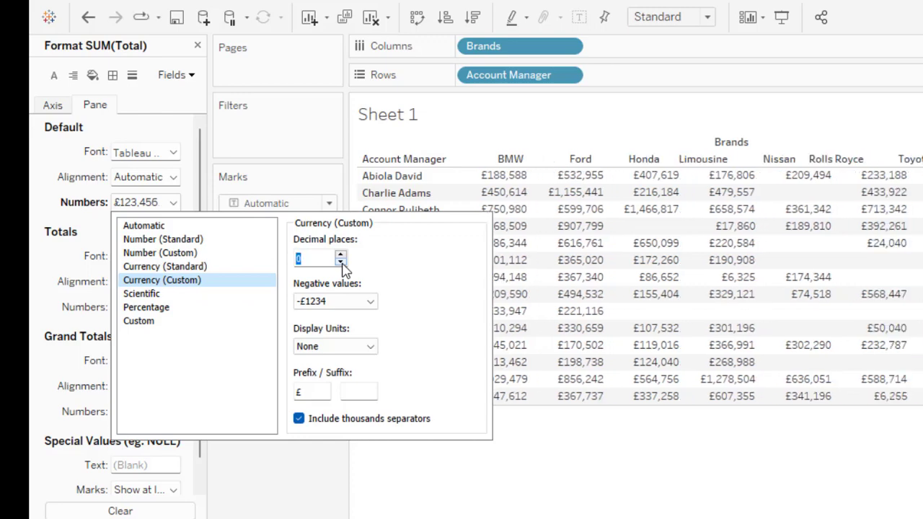
{"action": "left_click", "coordinate": [341, 262]}
{"action": "left_click", "coordinate": [669, 246]}
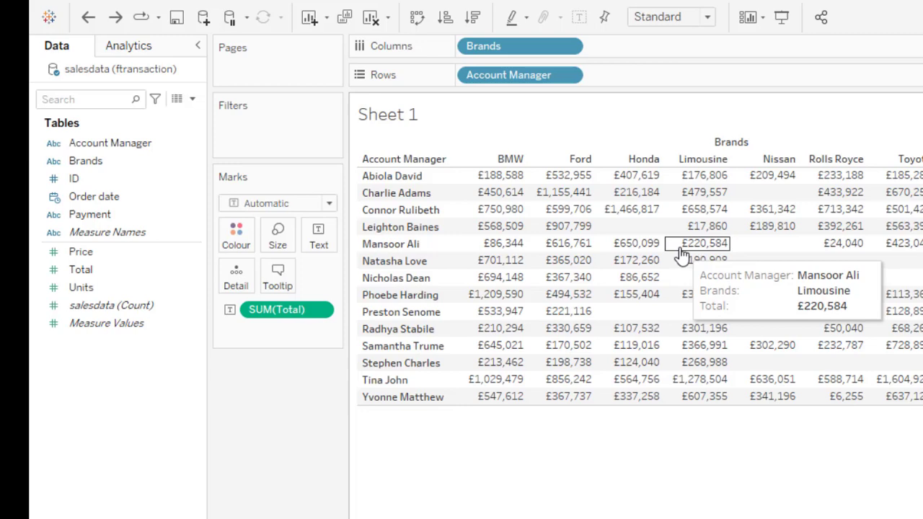
- Filter Payment to MasterCard, PayPal, Perfect Money, VisaCard and Western Union
{"action": "left_click", "coordinate": [87, 216]}
{"action": "left_click_drag", "start_coordinate": [87, 219], "coordinate": [244, 145]}
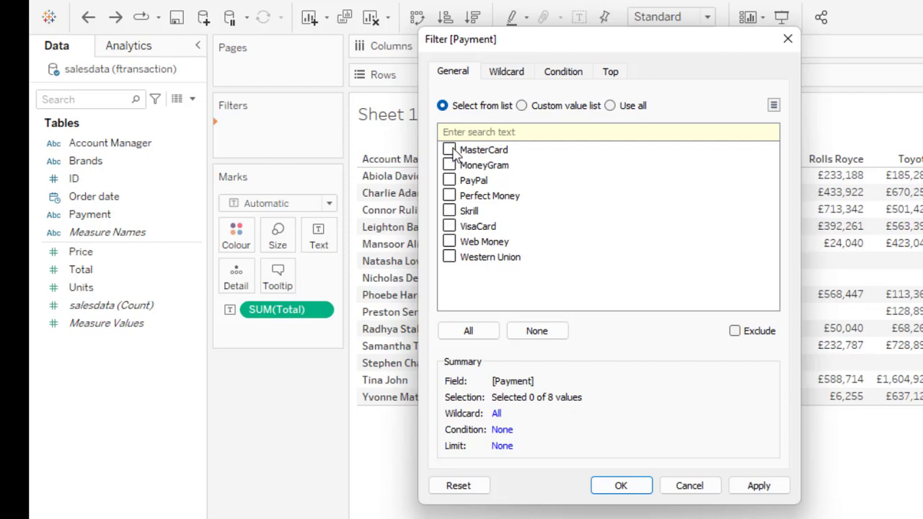
{"action": "left_click", "coordinate": [451, 196]}
{"action": "left_click", "coordinate": [450, 180]}
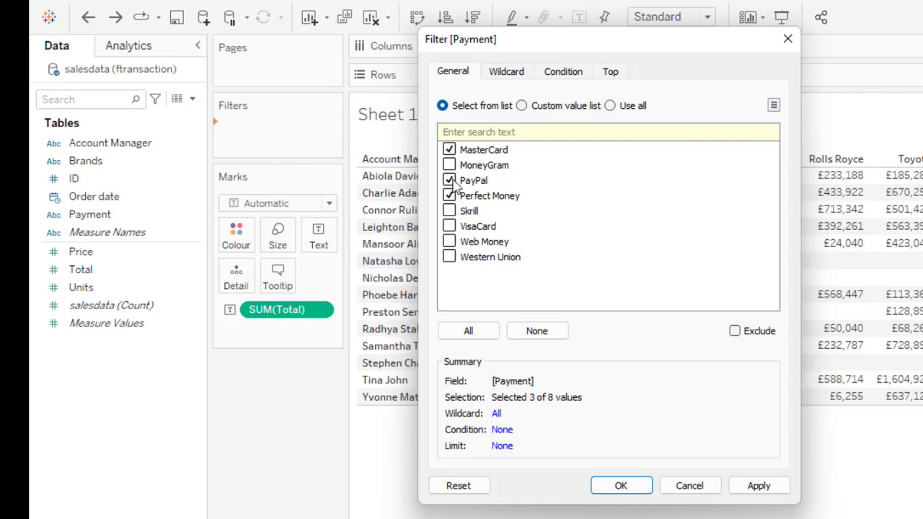
{"action": "left_click", "coordinate": [450, 226]}
{"action": "left_click", "coordinate": [449, 256]}
{"action": "left_click", "coordinate": [631, 488]}
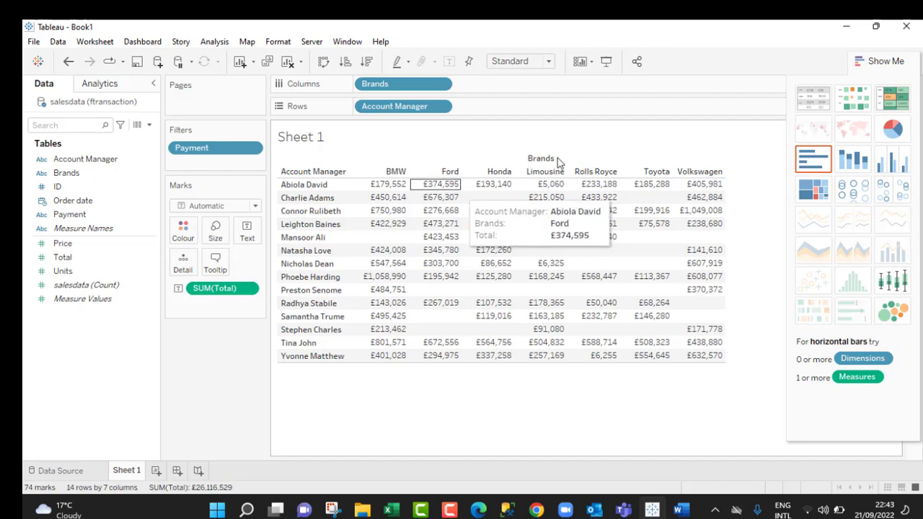
- Replace the sheet title placeholder with 'Sales Report'
{"action": "double_click", "coordinate": [319, 143]}
{"action": "key", "text": "ctrl+a"}
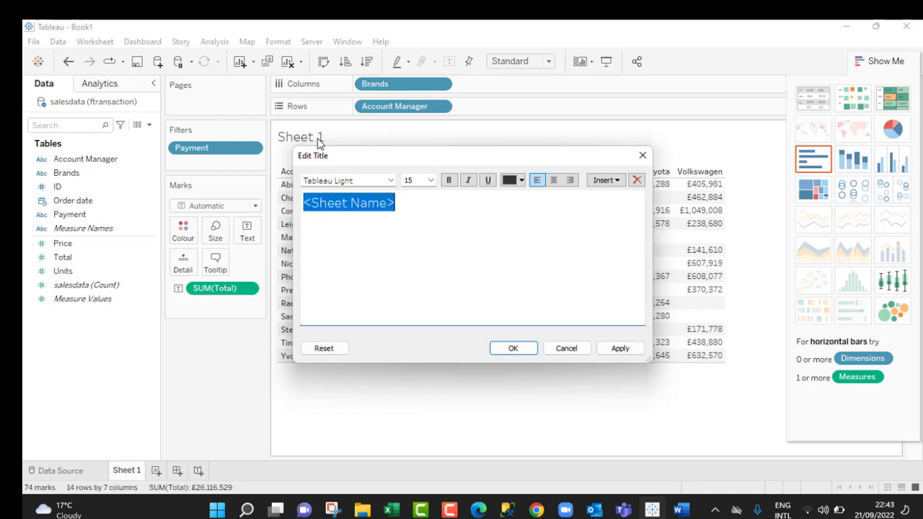
{"action": "type", "text": "Sales Report"}
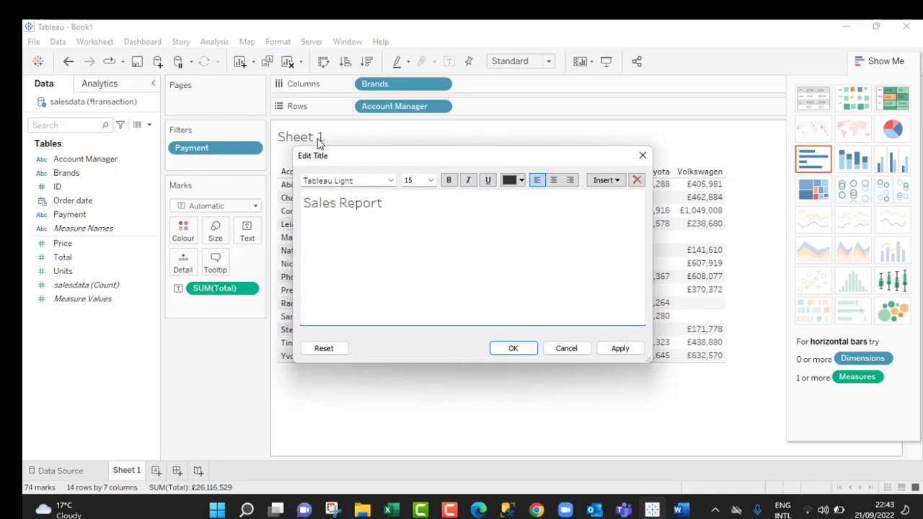
{"action": "left_click", "coordinate": [509, 348]}
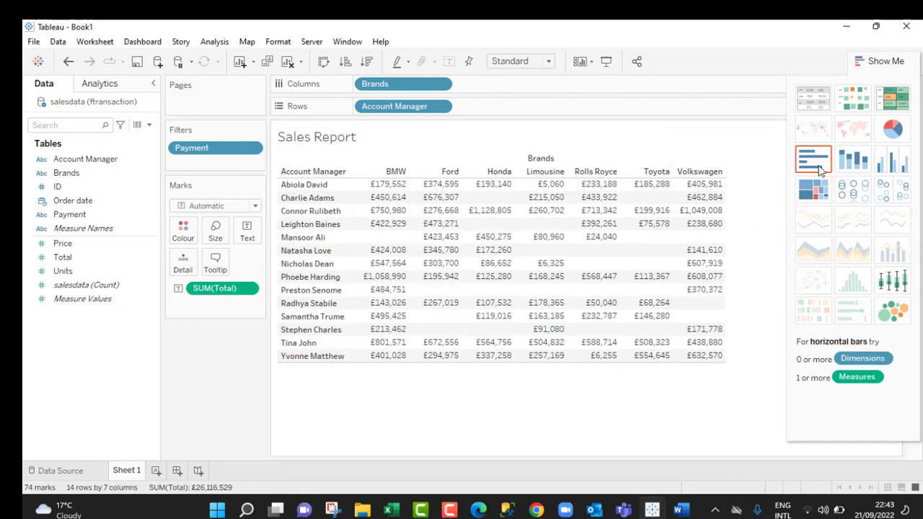
- Switch to horizontal bars and place Account Manager before Brands on Rows
{"action": "left_click", "coordinate": [819, 168]}
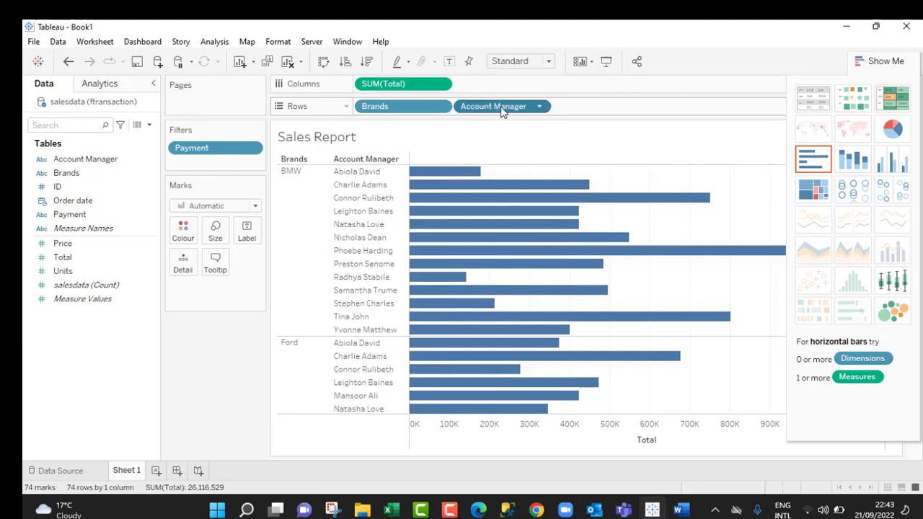
{"action": "left_click_drag", "start_coordinate": [502, 109], "coordinate": [354, 108]}
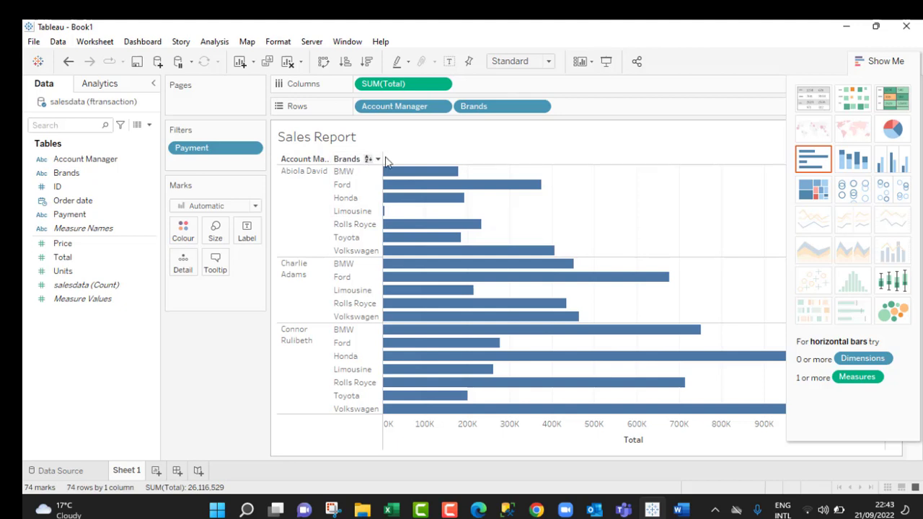
{"action": "mouse_move", "coordinate": [536, 189]}
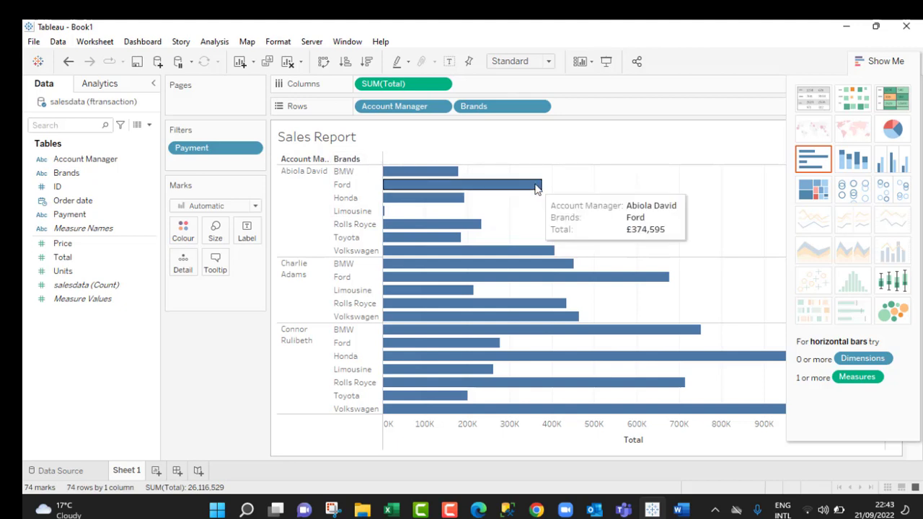